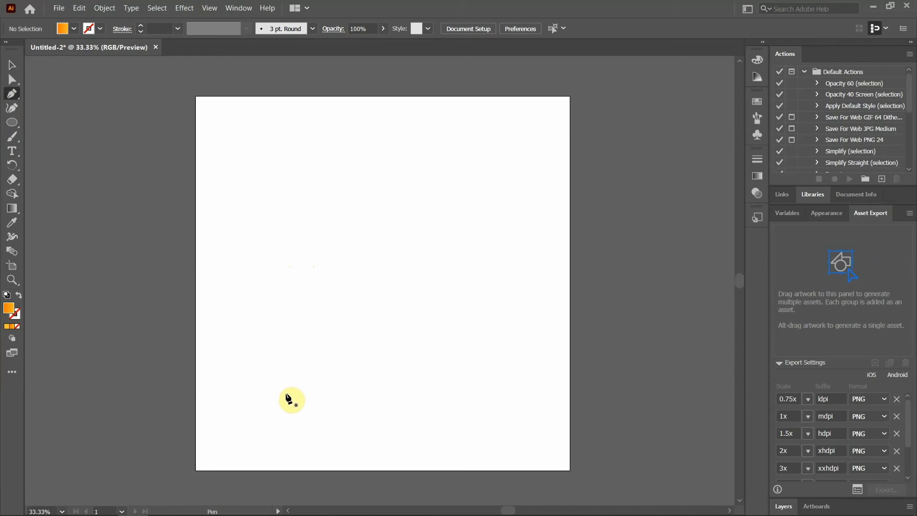
Draw the left side and rounded apex of a letter A with the Pen tool, and swap the orange gradient from fill to stroke
left_click(285, 396)
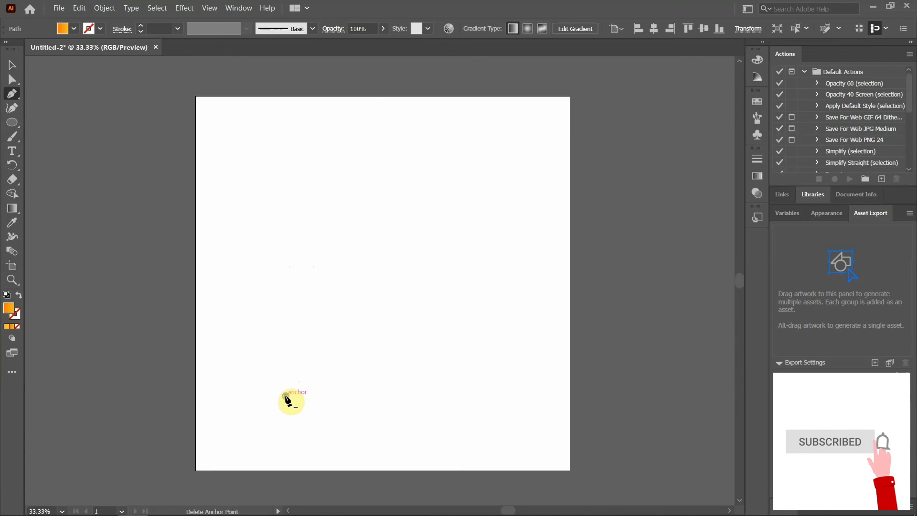
left_click(345, 244)
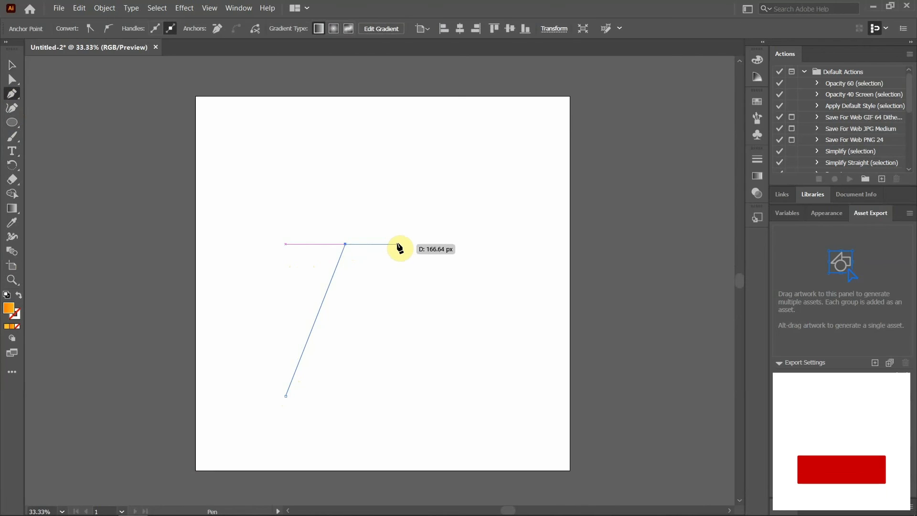
left_click_drag(397, 244, 422, 281)
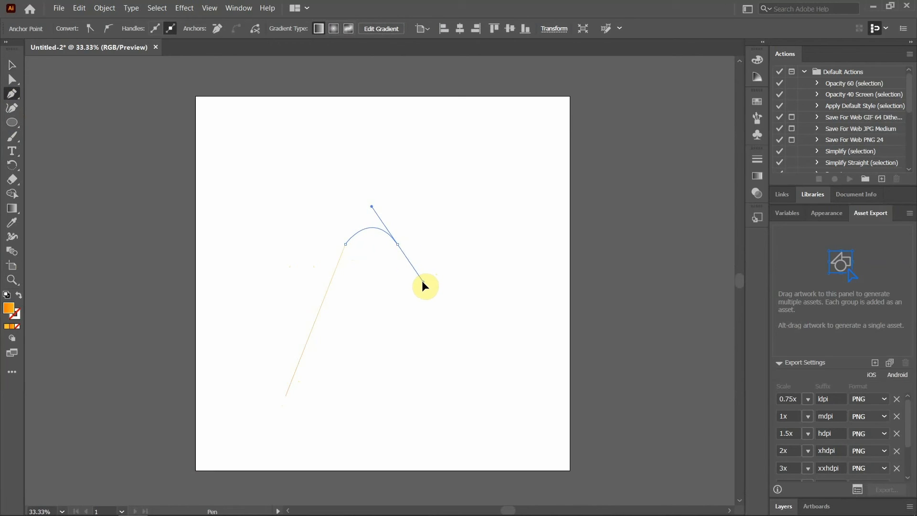
left_click_drag(422, 280, 422, 281)
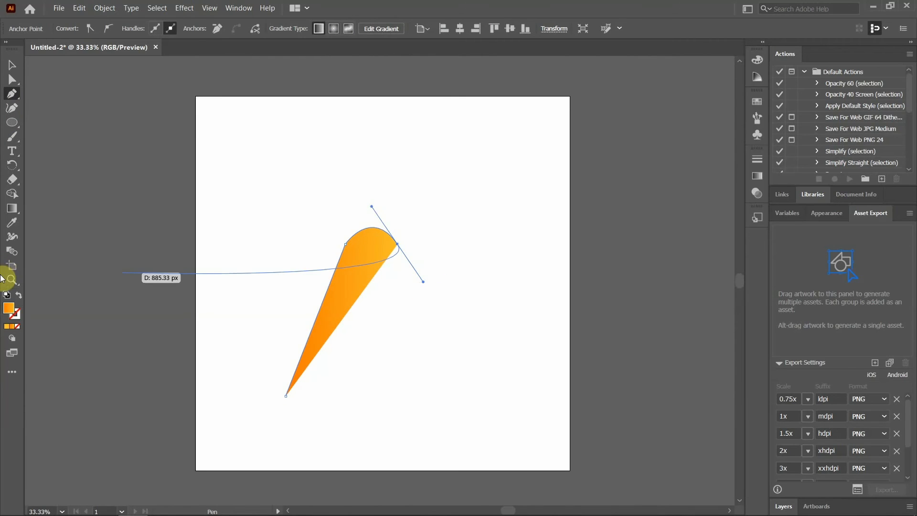
left_click(19, 295)
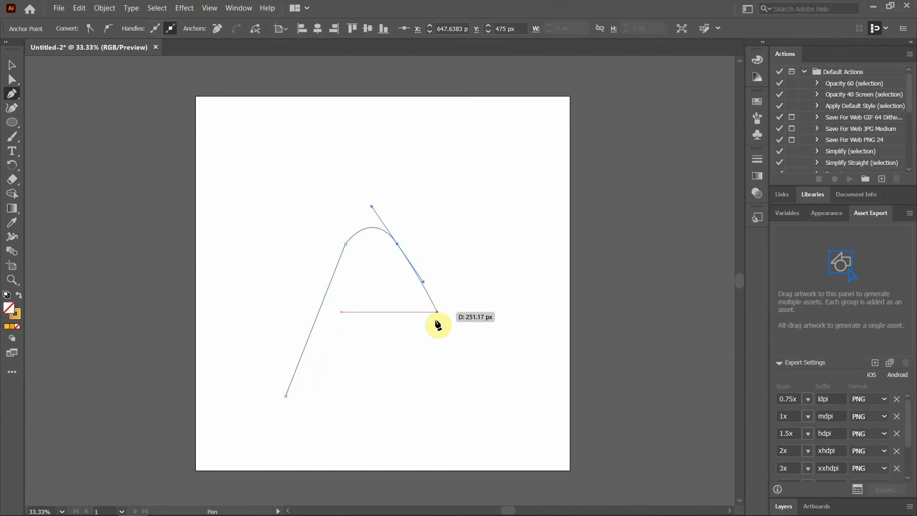
Continue the A outline with straight segments down the right side and around the notch between the legs, ending just short of the starting point
left_click(397, 243)
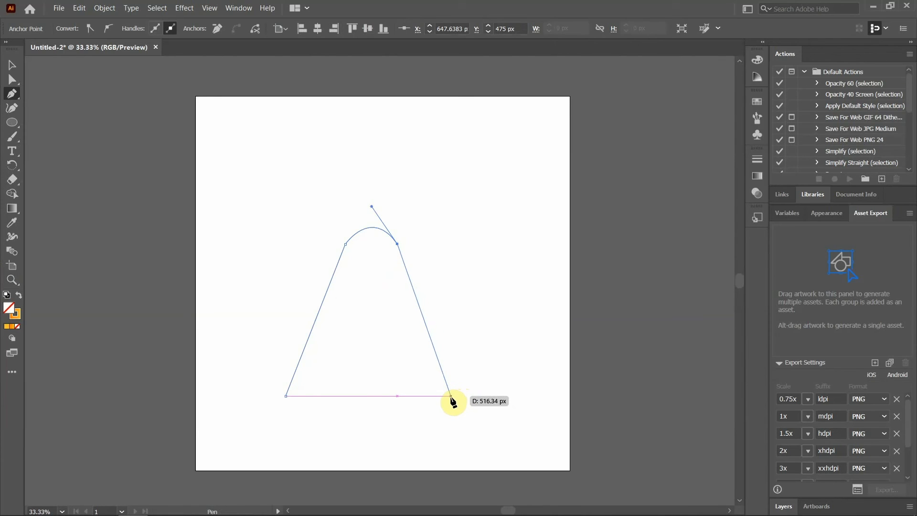
left_click(454, 396)
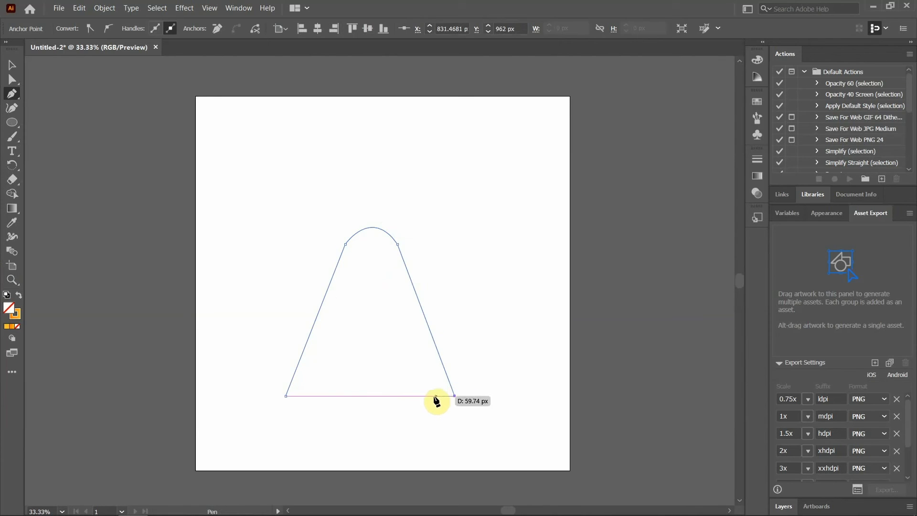
left_click(418, 397)
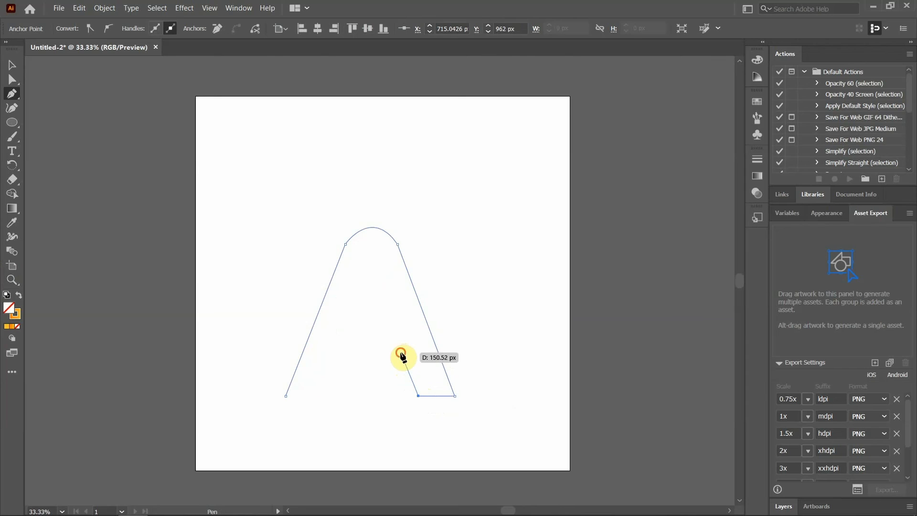
left_click(400, 352)
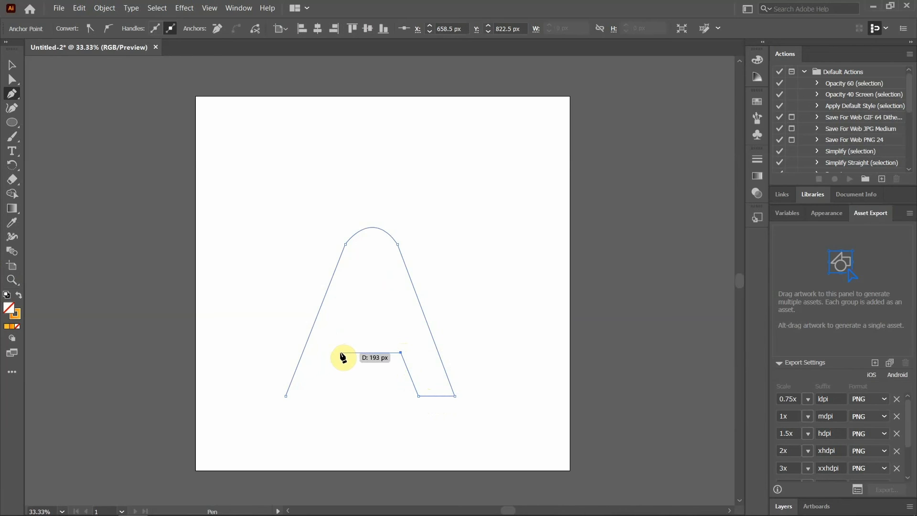
left_click(340, 353)
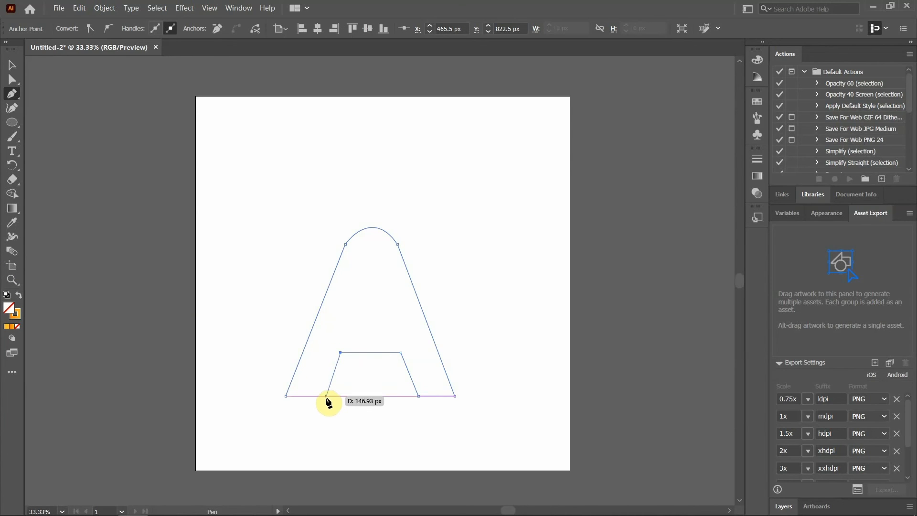
left_click(326, 396)
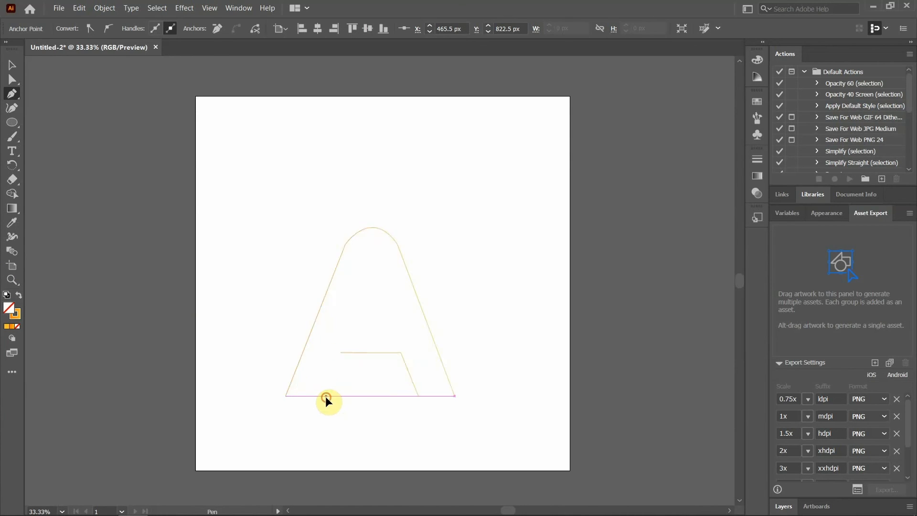
left_click(291, 397)
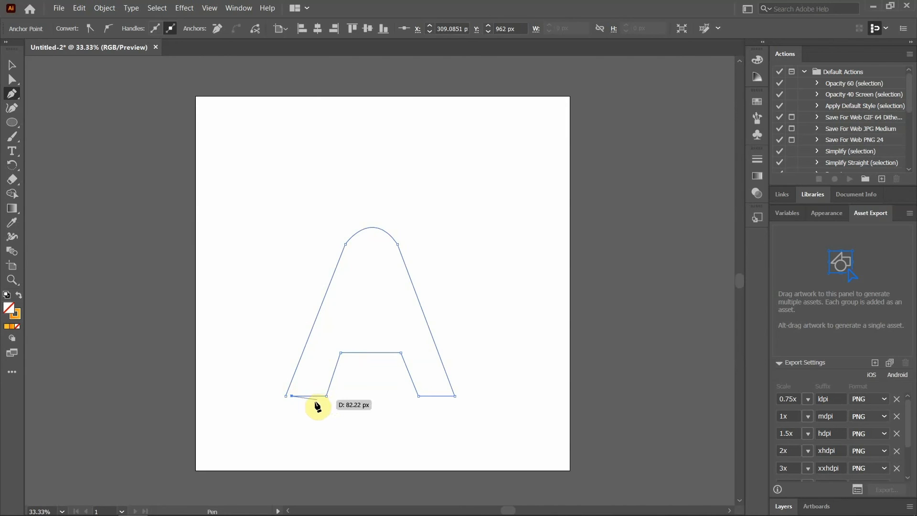
Move the letter A outline straight down on the artboard and deselect it
left_click(12, 65)
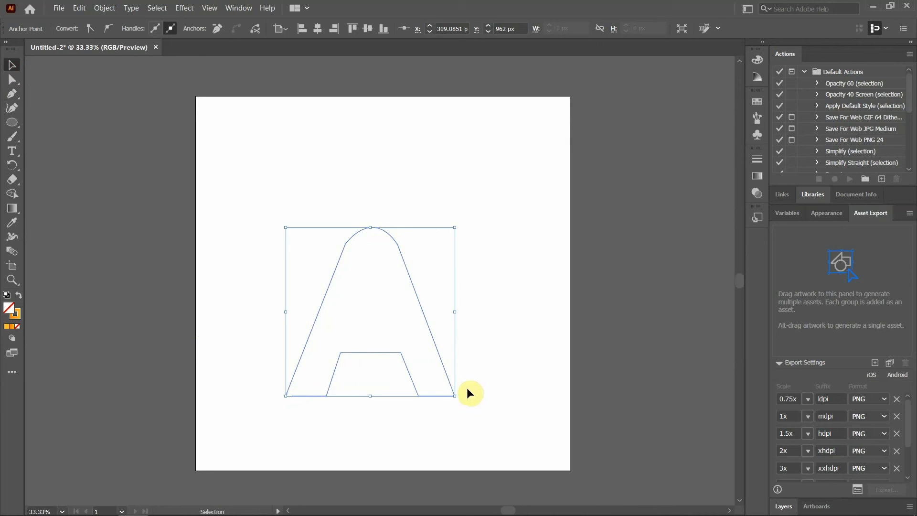
left_click(496, 389)
left_click_drag(377, 359, 382, 385)
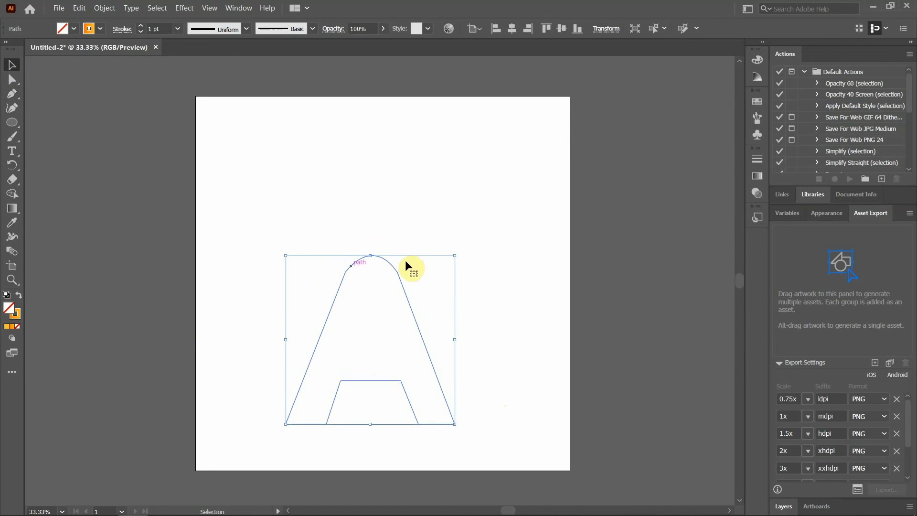
left_click(508, 361)
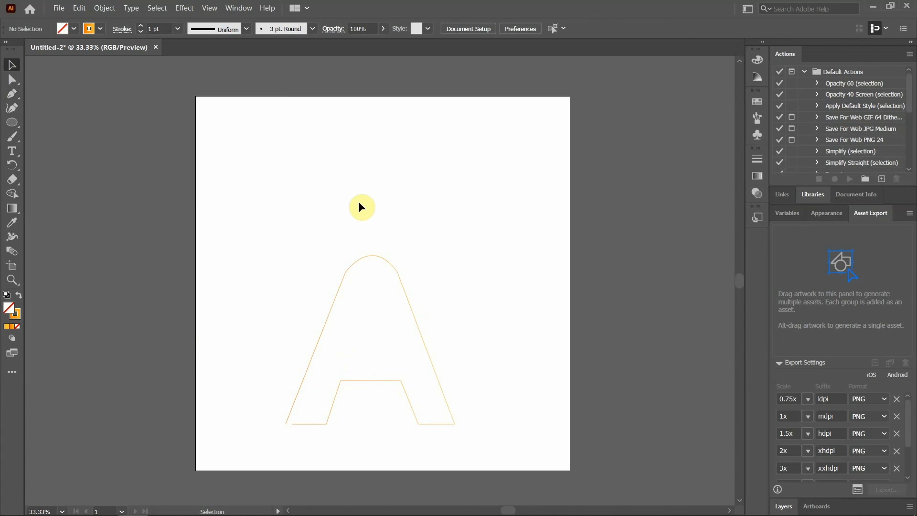
Draw a circle about 74.5 px wide above the letter A and give it the orange gradient fill with no stroke
left_click(12, 122)
left_click_drag(257, 164, 263, 173)
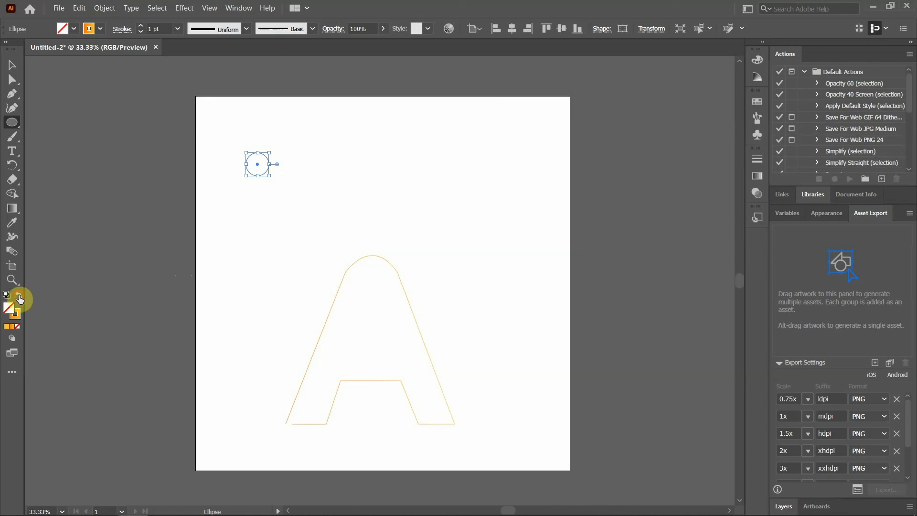
left_click(18, 295)
left_click(15, 68)
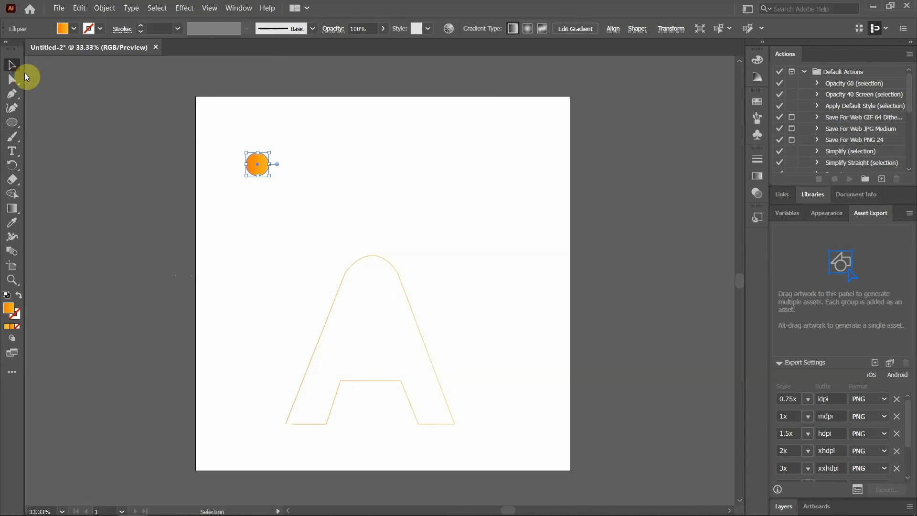
left_click(299, 191)
Duplicate the circle horizontally to the right, leaving a gap between the original and the copy
left_click(259, 166)
left_click_drag(259, 165, 352, 165)
left_click(303, 184)
Select both gradient circles and open the Blend Options for them
left_click(263, 164)
left_click(356, 170, "shift")
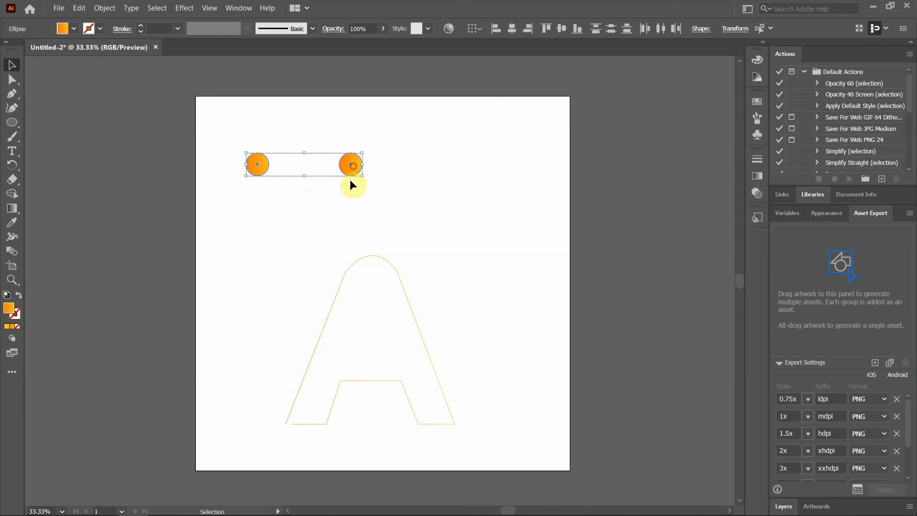
left_click(104, 9)
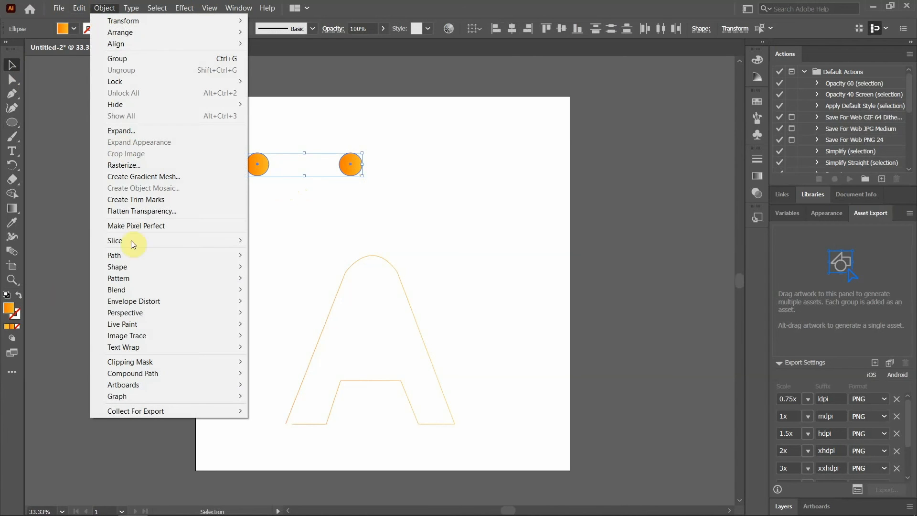
mouse_move(146, 290)
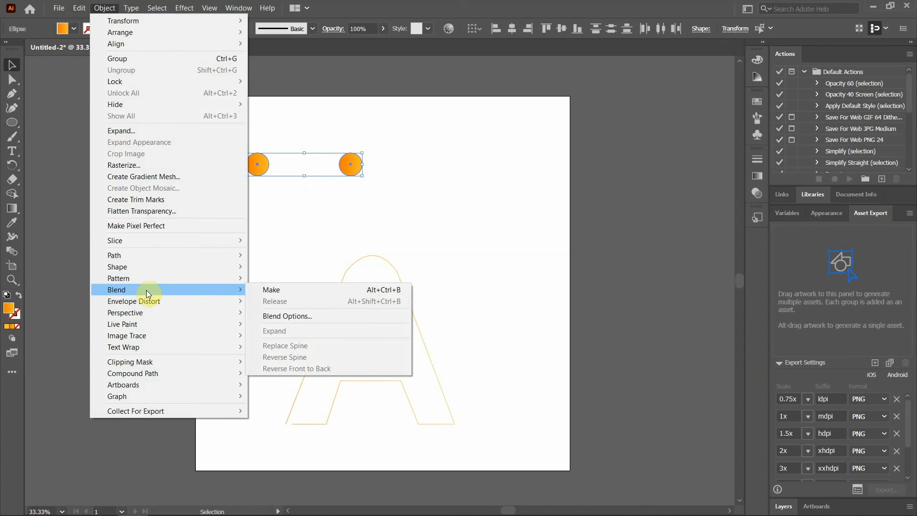
left_click(268, 316)
left_click(453, 223)
left_click(447, 236)
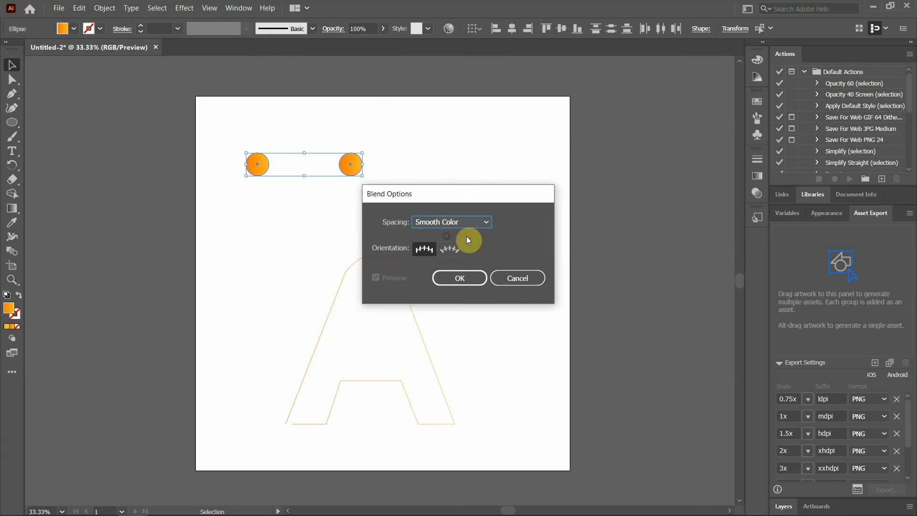
left_click(452, 220)
left_click(444, 261)
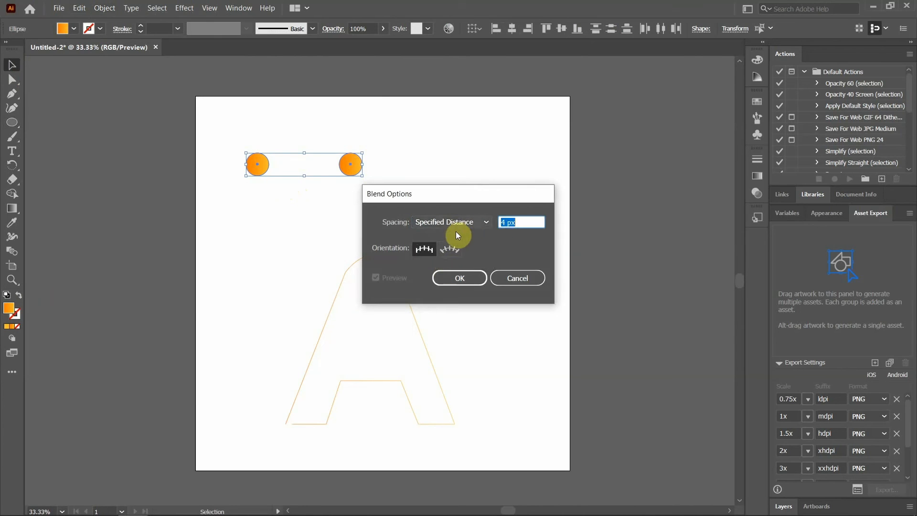
Set the blend orientation to align to path and the spacing to 300 Specified Steps, and accept the options
left_click(457, 251)
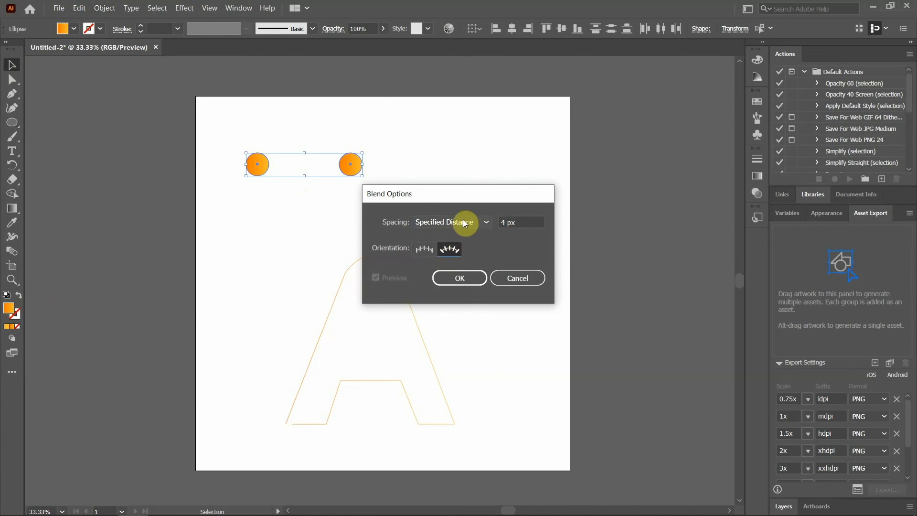
left_click(463, 221)
left_click(449, 248)
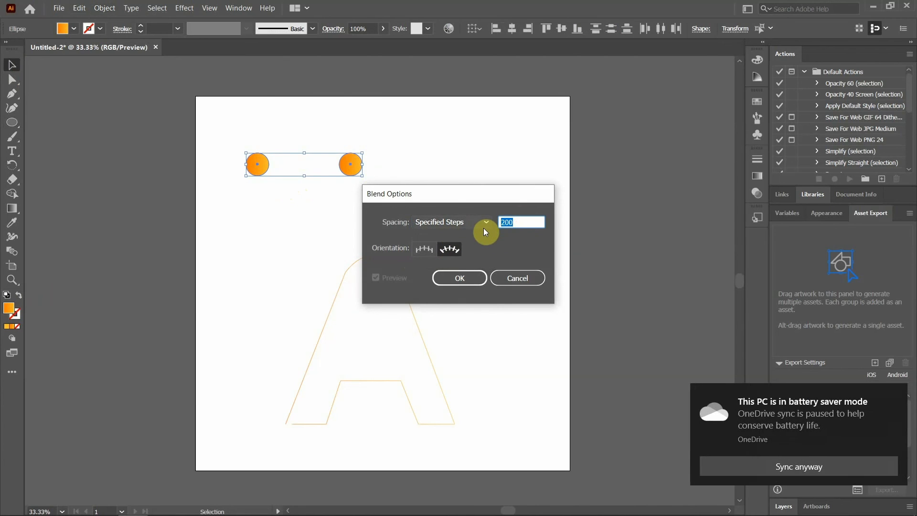
type("300")
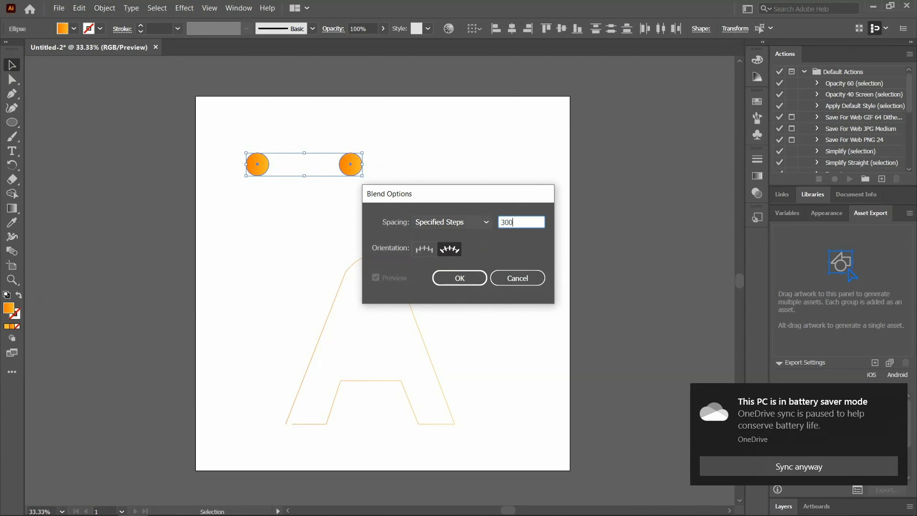
left_click(468, 278)
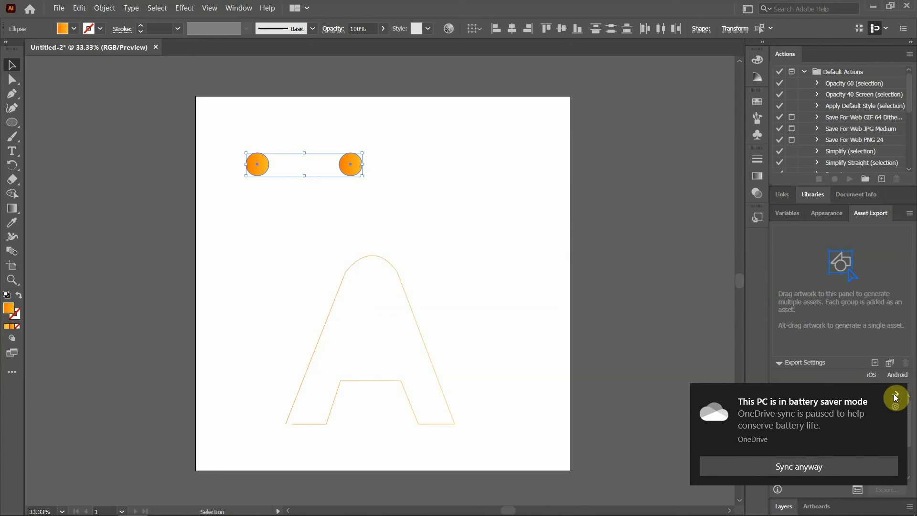
Make a blend between the two selected gradient circles
left_click(894, 395)
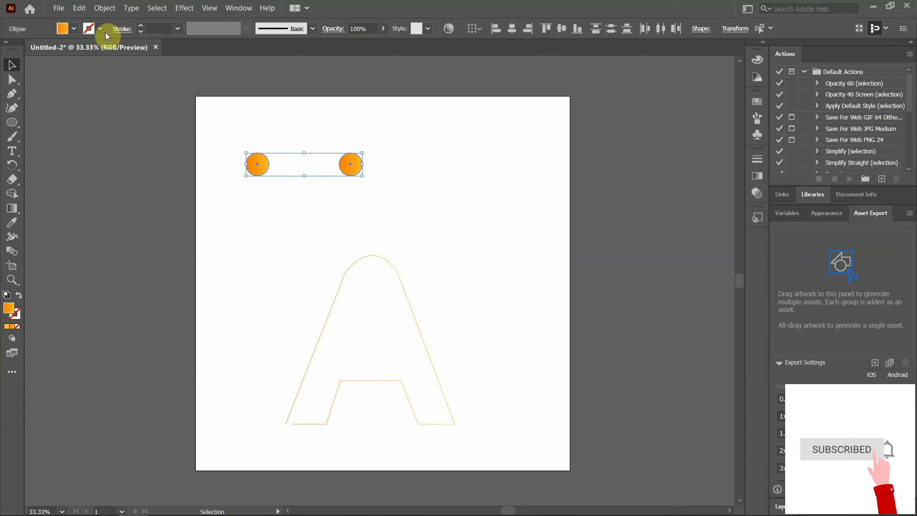
left_click(108, 10)
mouse_move(159, 280)
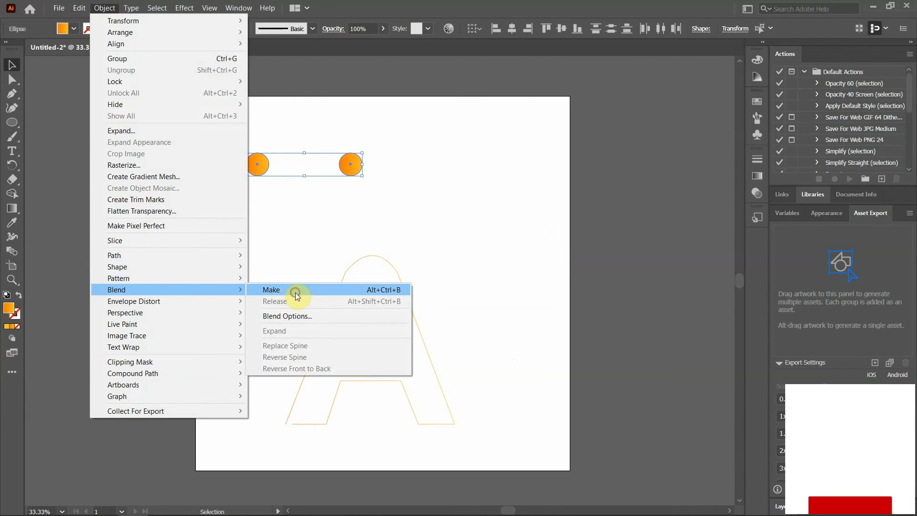
left_click(296, 293)
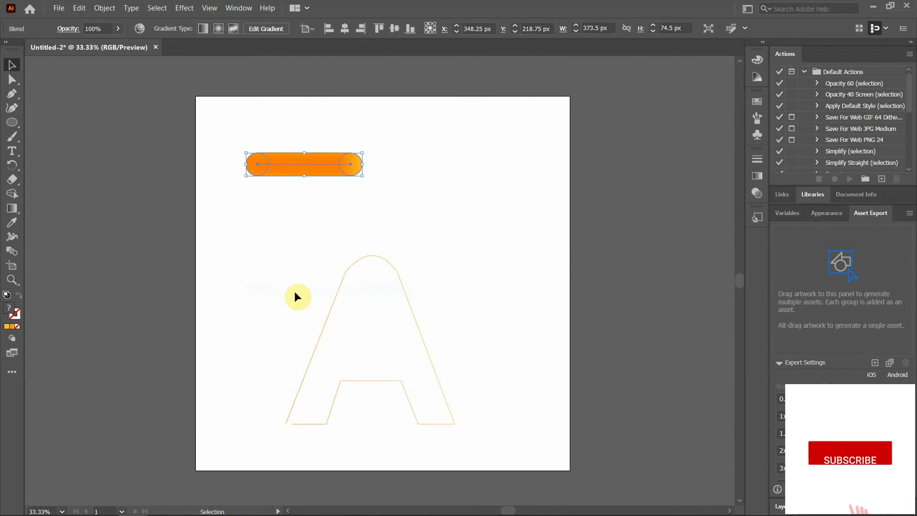
Reverse the spine of the circle blend
left_click(315, 207)
left_click(313, 165)
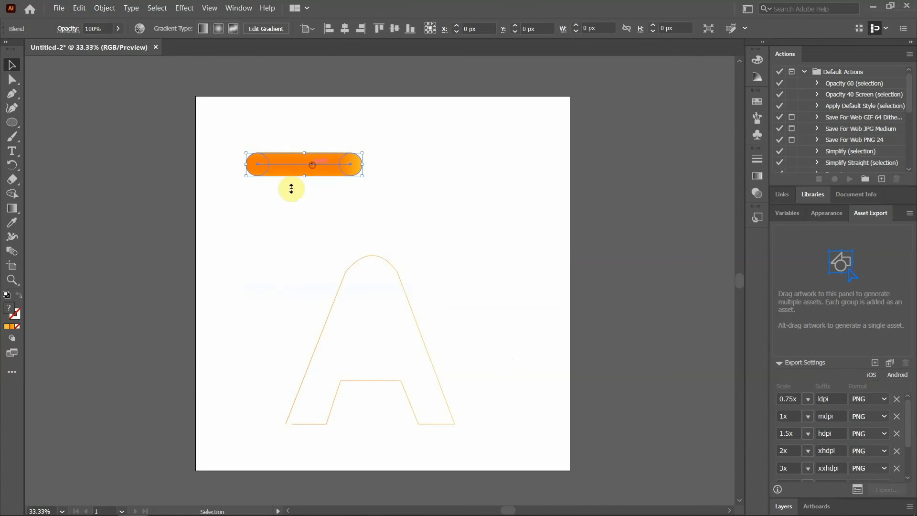
left_click(105, 8)
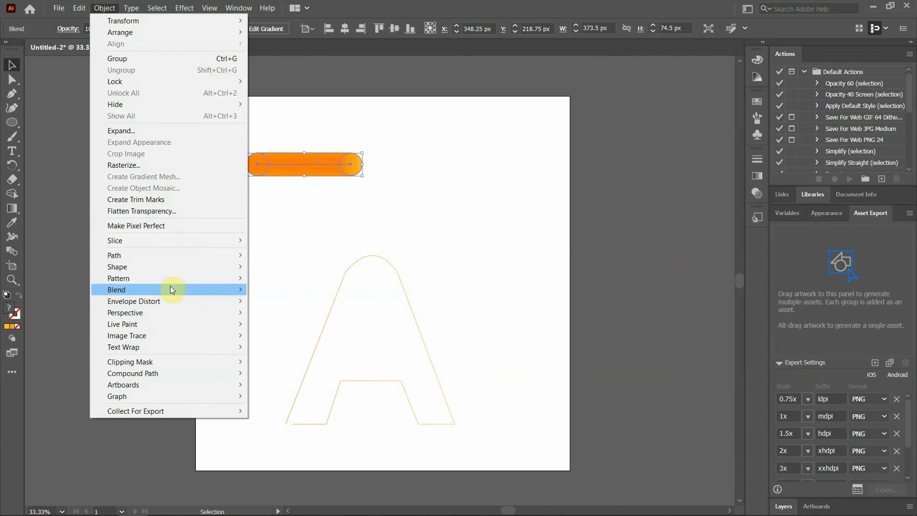
mouse_move(179, 288)
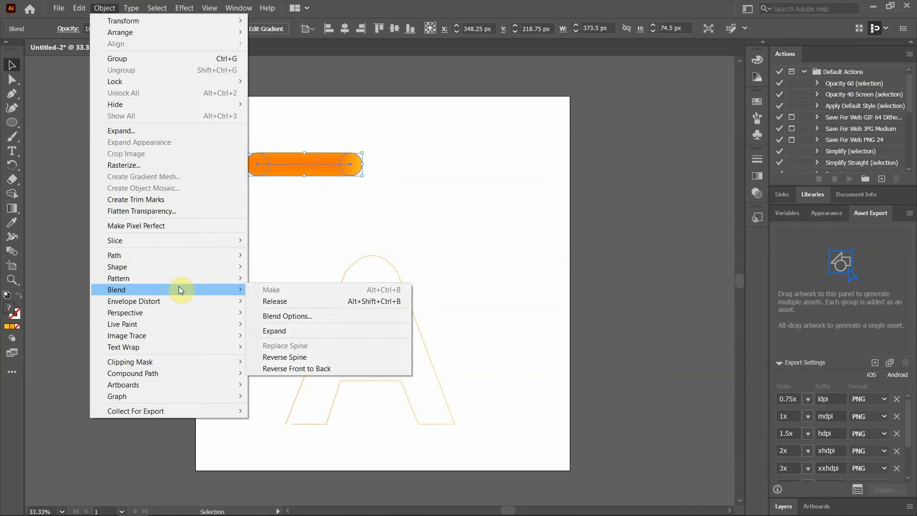
left_click(294, 356)
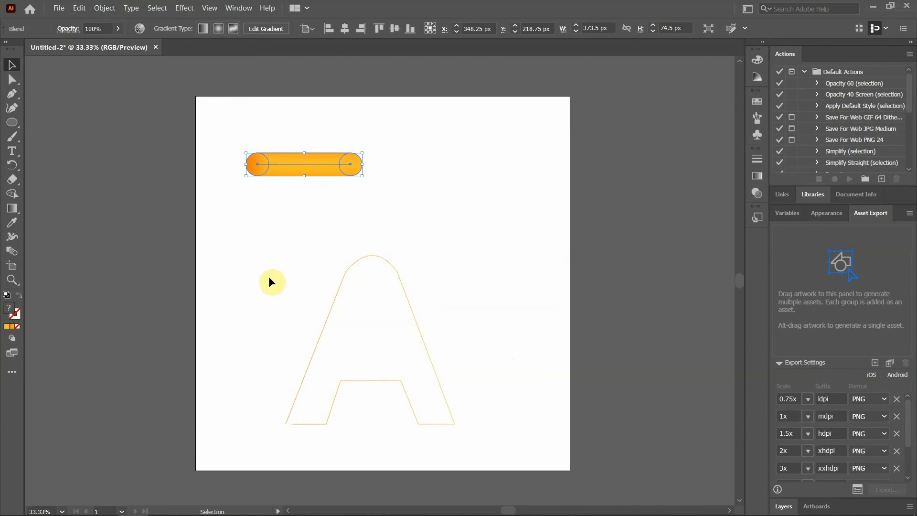
left_click(279, 288)
Select the circle blend together with the A outline and replace the blend's spine with that outline
left_click(311, 168)
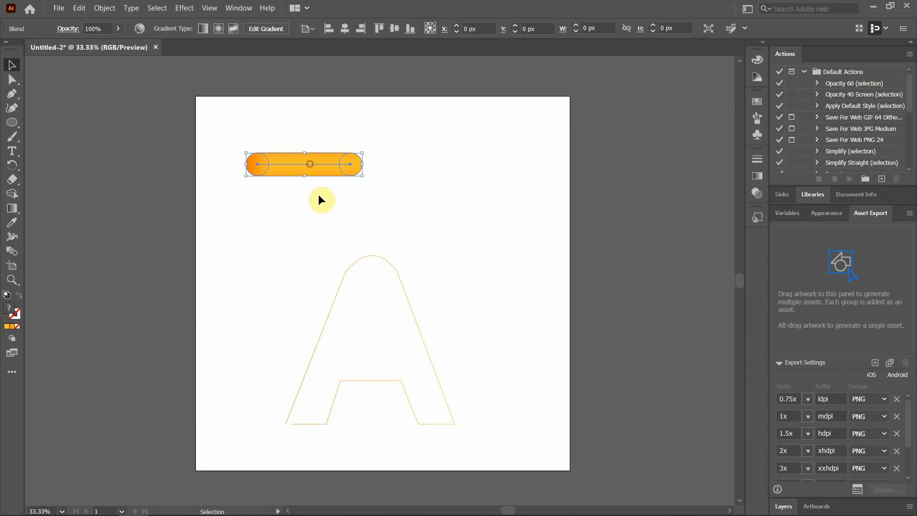
left_click(354, 267, "shift")
left_click(353, 264, "shift")
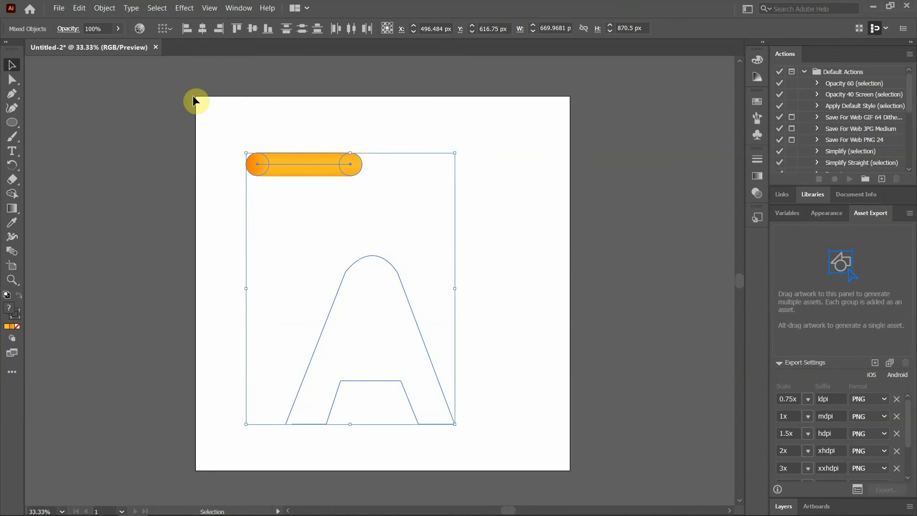
left_click(220, 158)
left_click_drag(220, 119, 473, 442)
left_click(105, 8)
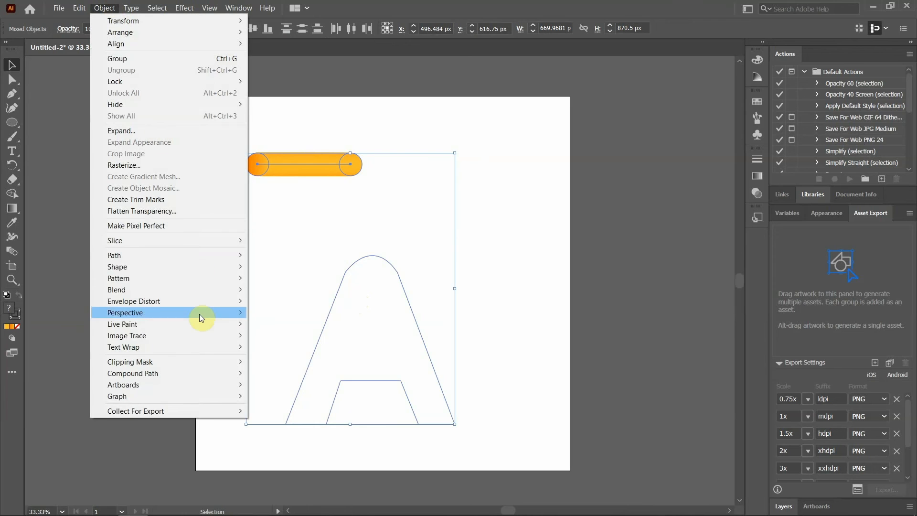
mouse_move(135, 290)
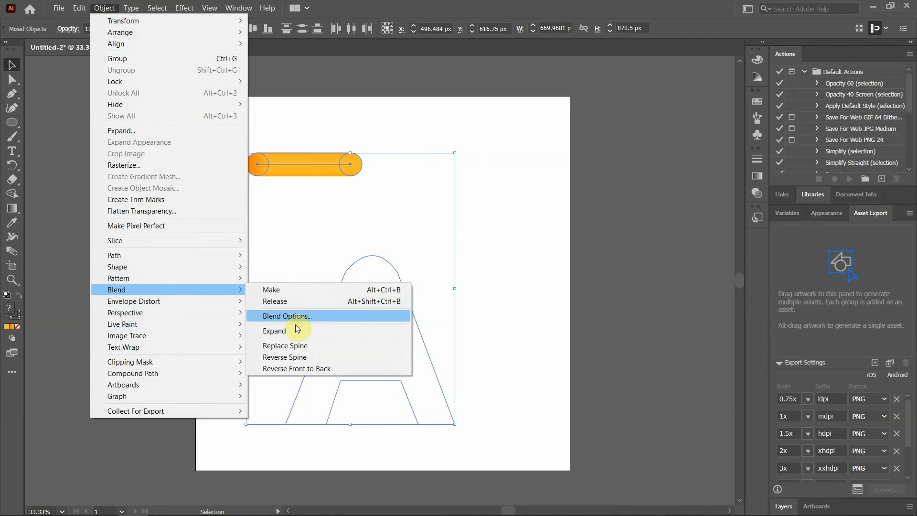
left_click(270, 347)
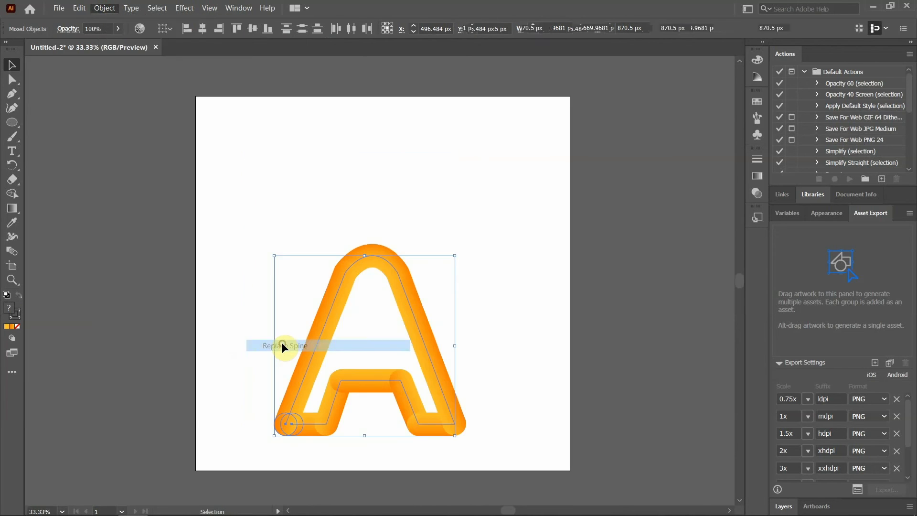
left_click(523, 304)
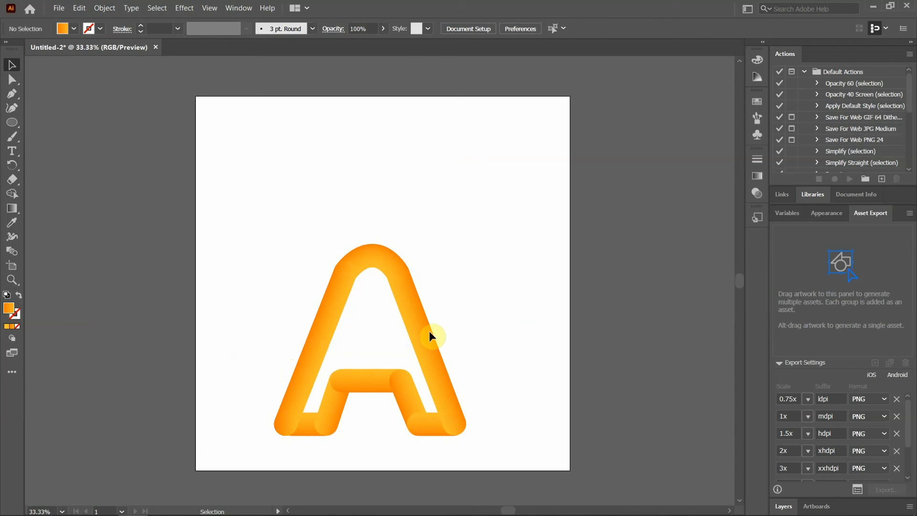
Move the blended letter A up to about the middle of the artboard
left_click_drag(421, 341, 427, 255)
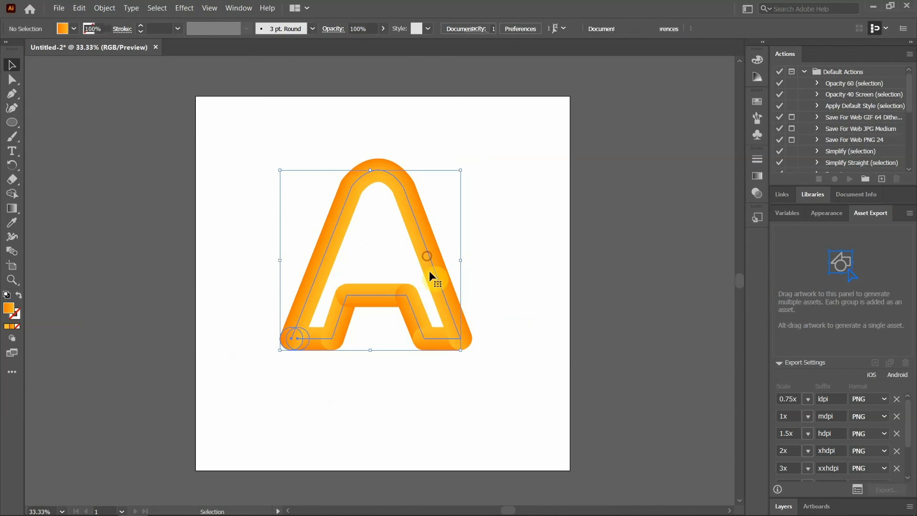
left_click(509, 282)
key("ctrl+equal")
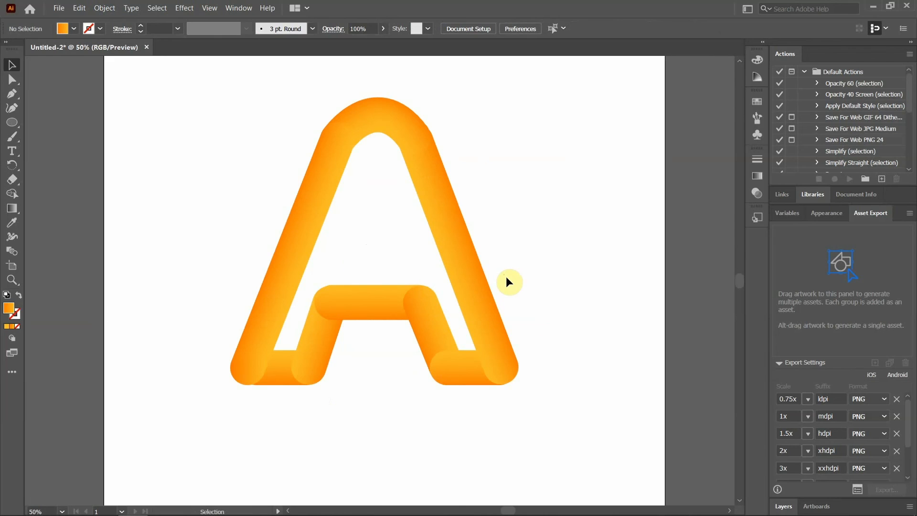
left_click_drag(463, 262, 462, 291)
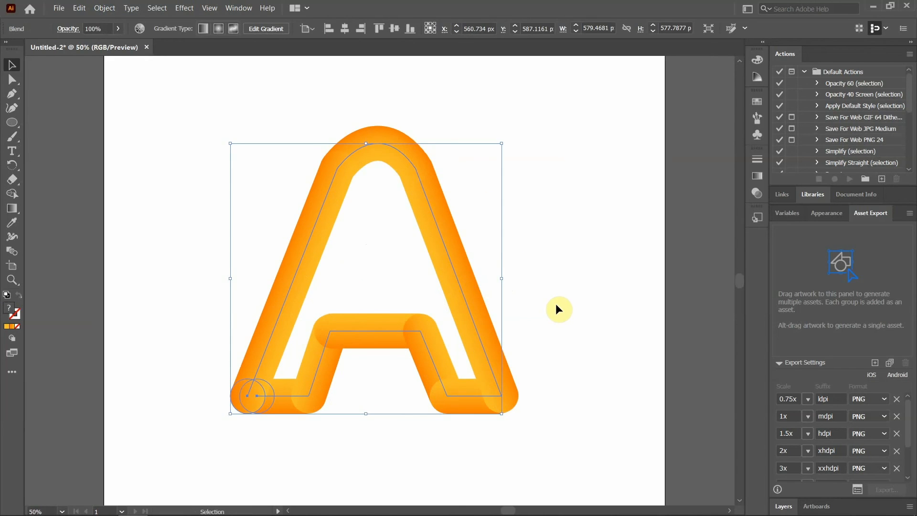
left_click(558, 310)
Select the blended letter A and open the Roughen distort effect for it
left_click(470, 315)
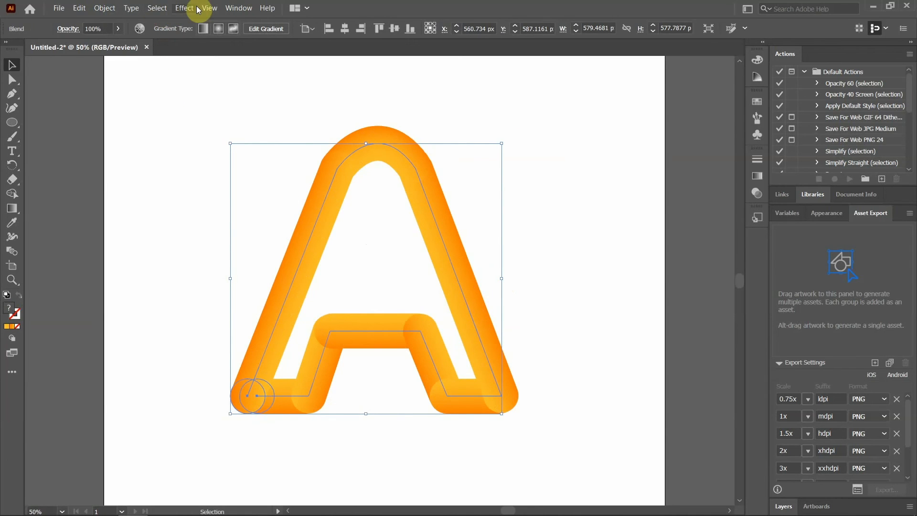
left_click(211, 10)
left_click(184, 8)
mouse_move(213, 130)
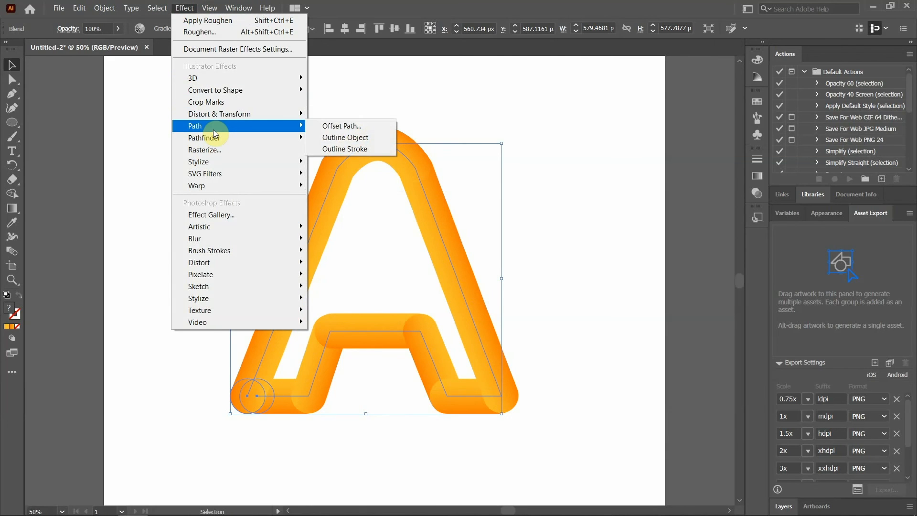
mouse_move(299, 111)
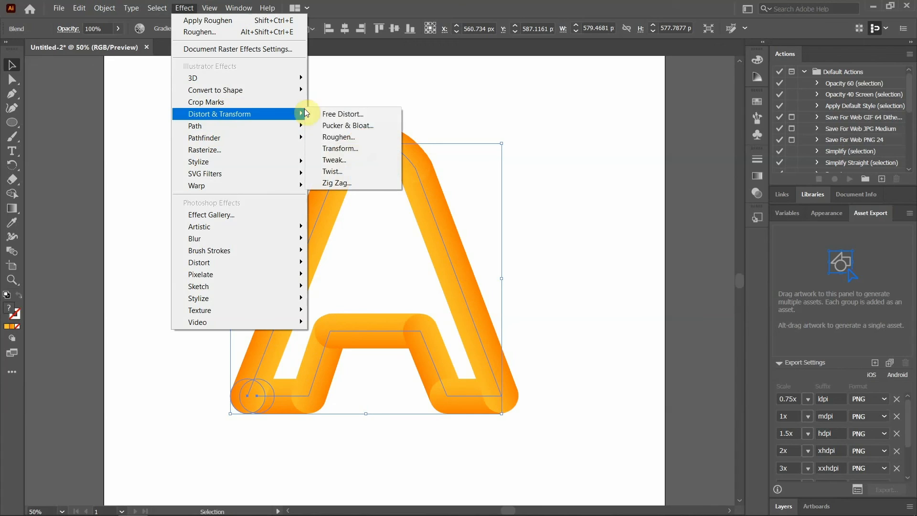
left_click(354, 139)
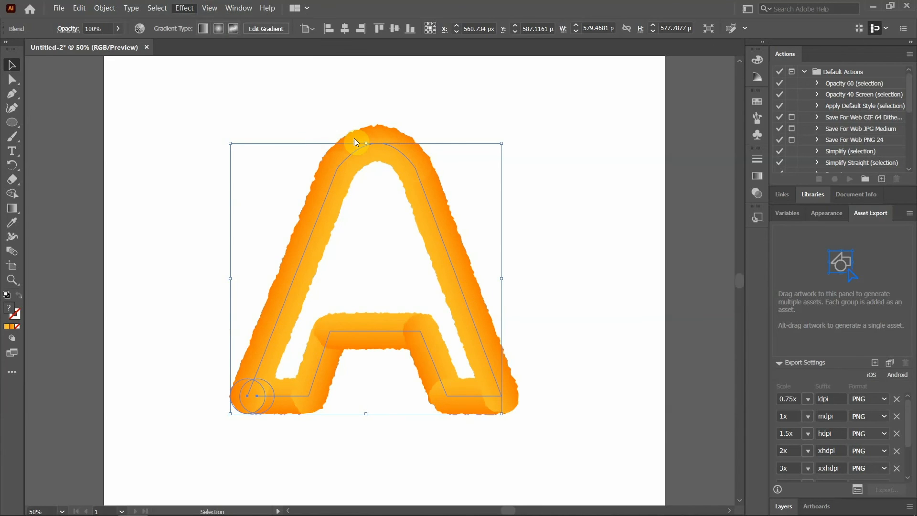
Set the Roughen size to 21% relative, detail to 45/in and points to Smooth, and apply the effect
left_click_drag(566, 119, 586, 119)
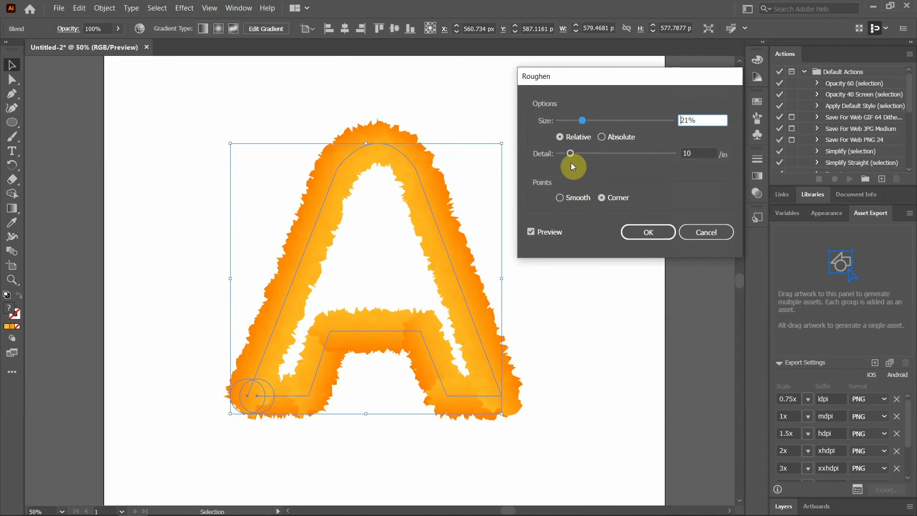
left_click(572, 196)
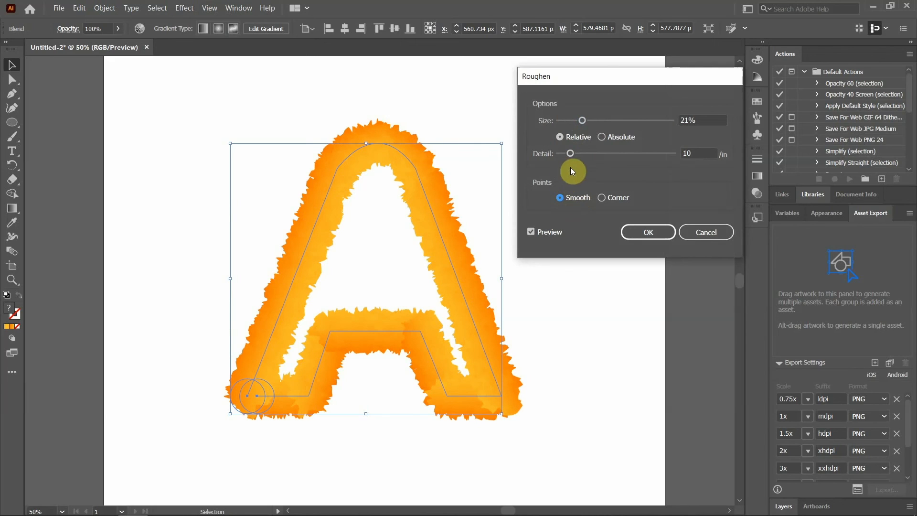
left_click_drag(571, 152, 594, 154)
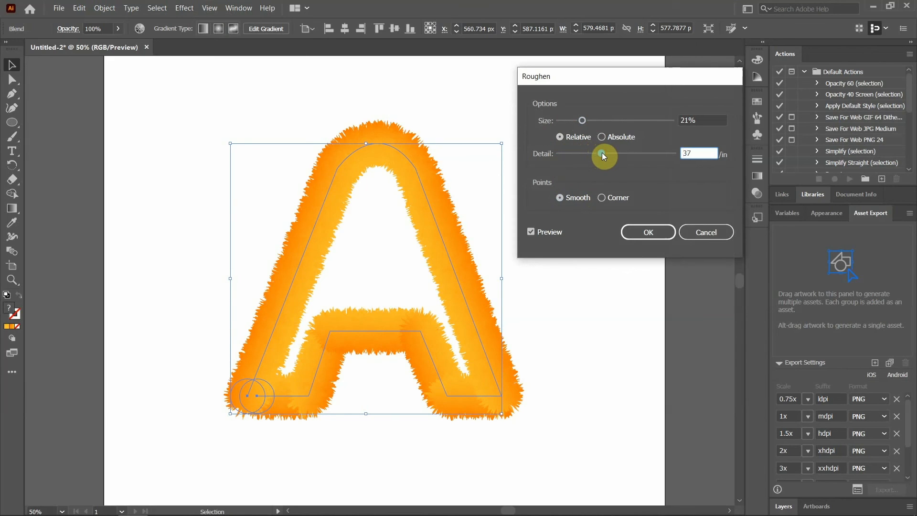
left_click_drag(603, 154, 614, 154)
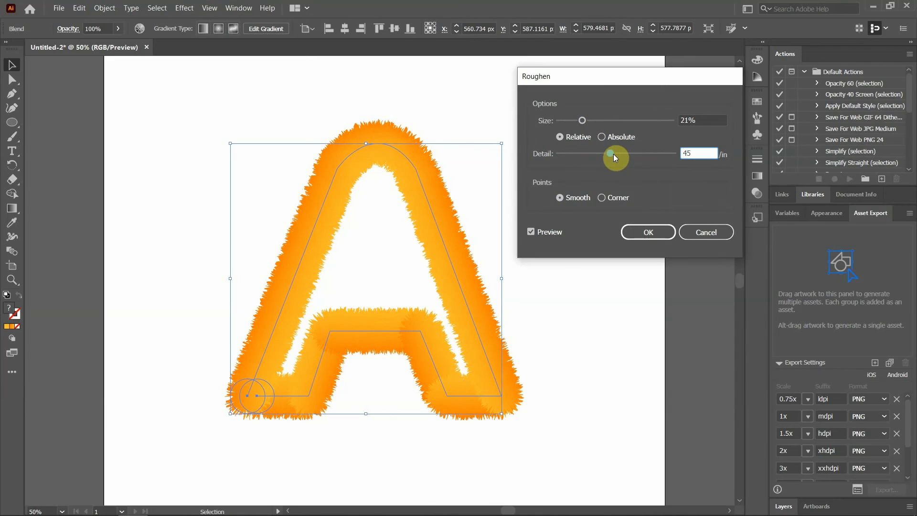
left_click(640, 227)
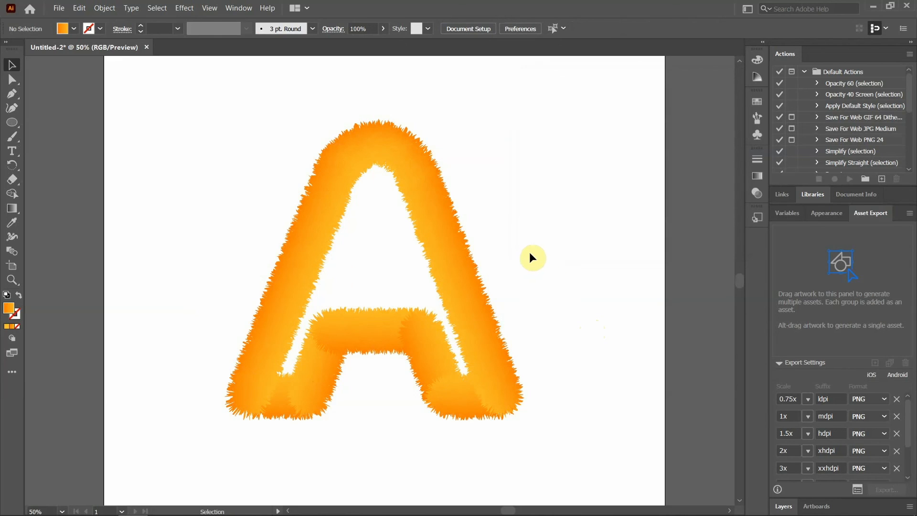
left_click(430, 238)
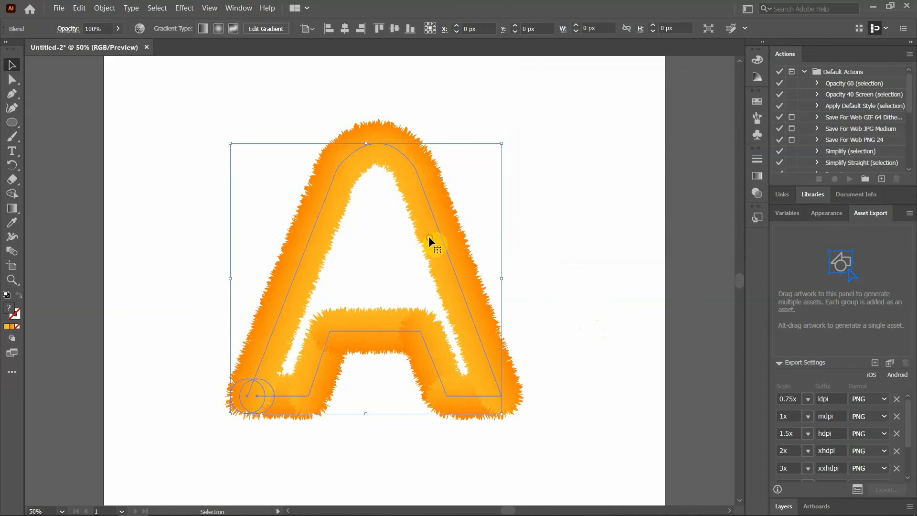
left_click(550, 256)
scroll(550, 256, "up", 1)
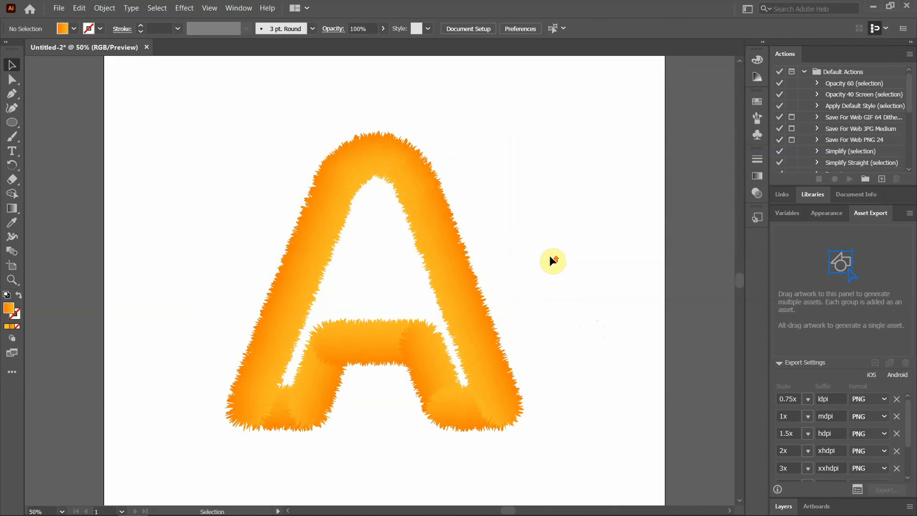